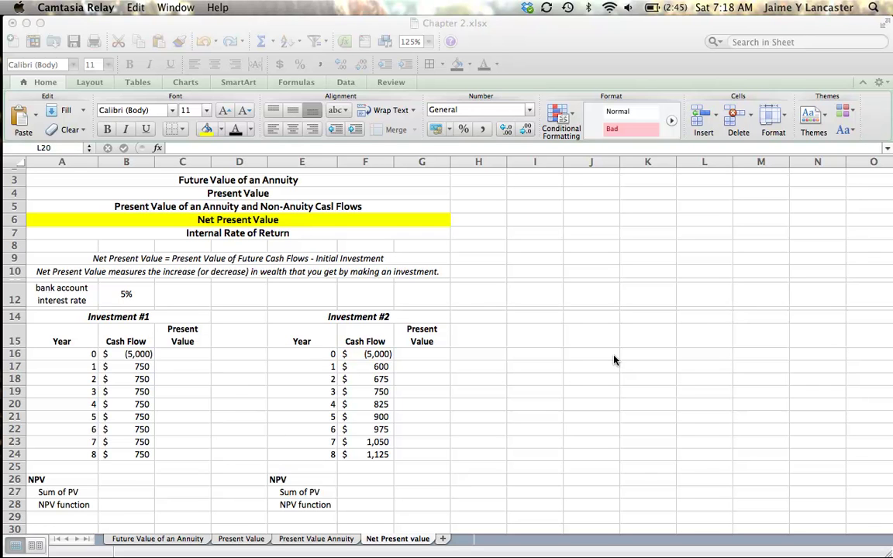
# Inspect how the year 8 cash flow is calculated in the spreadsheet.
pyautogui.click(379, 364)
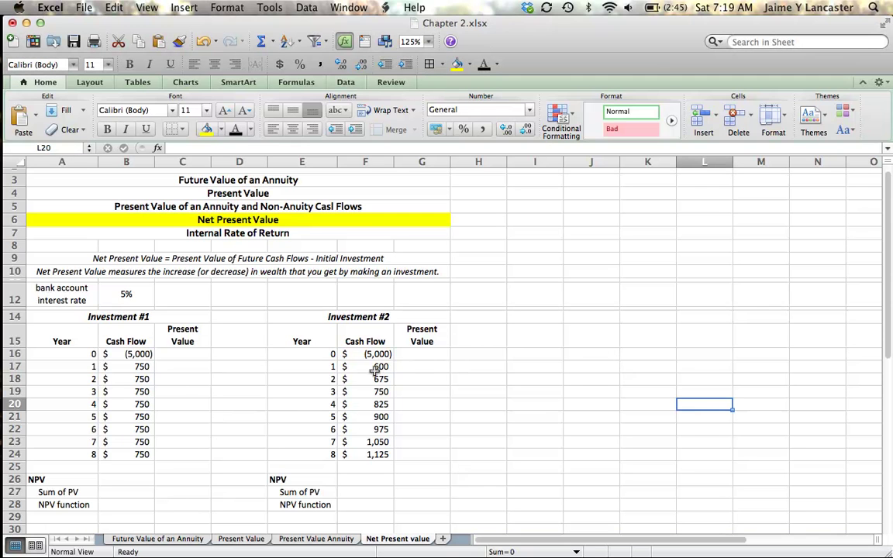
pyautogui.click(373, 456)
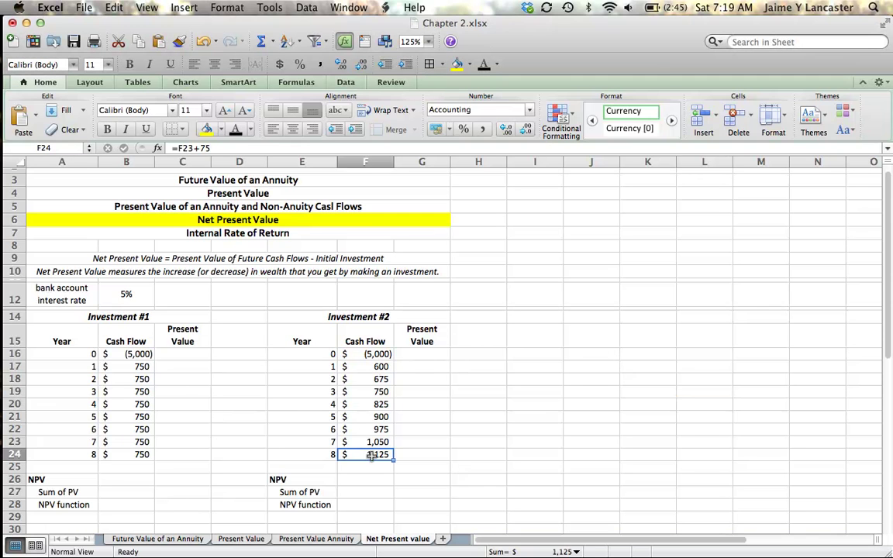
pyautogui.click(390, 483)
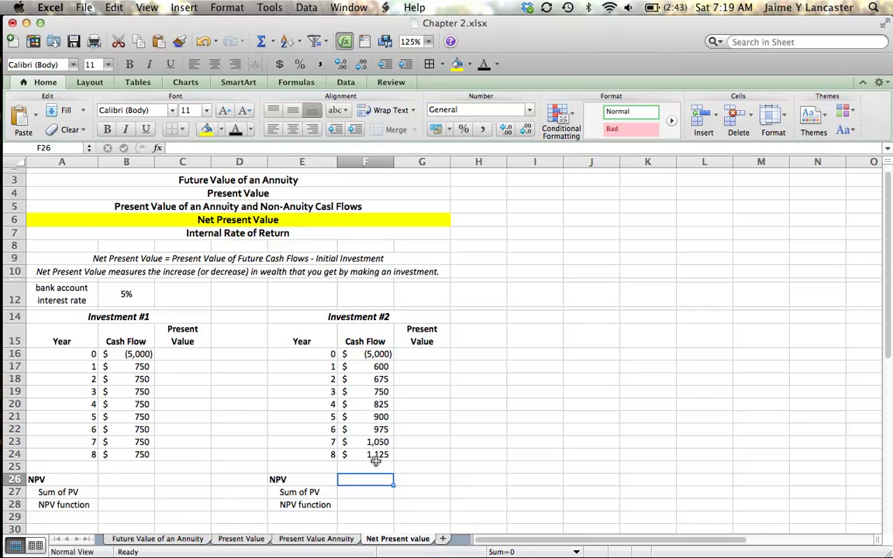
# Enter =B16 in C16 and =F16 in G16 so year 0 present values show $(5,000).
pyautogui.click(173, 353)
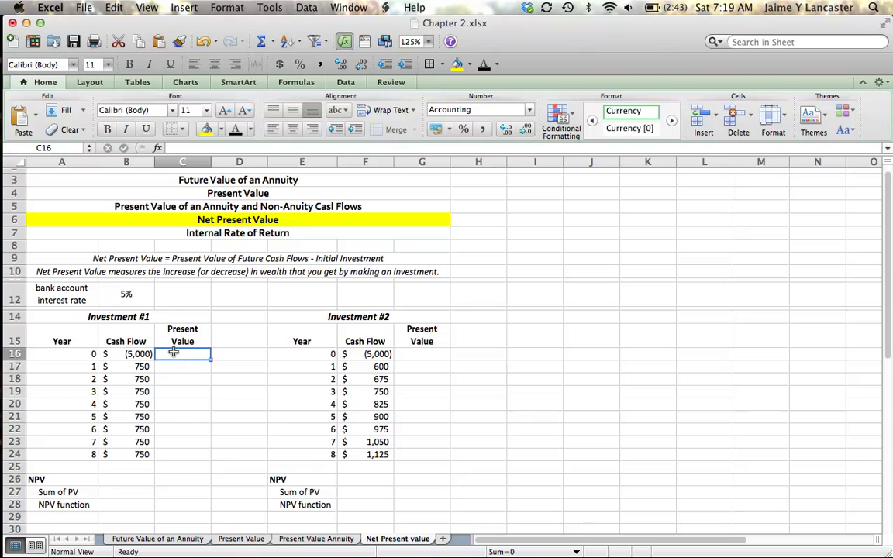
pyautogui.write('=')
pyautogui.click(136, 357)
pyautogui.press('Return')
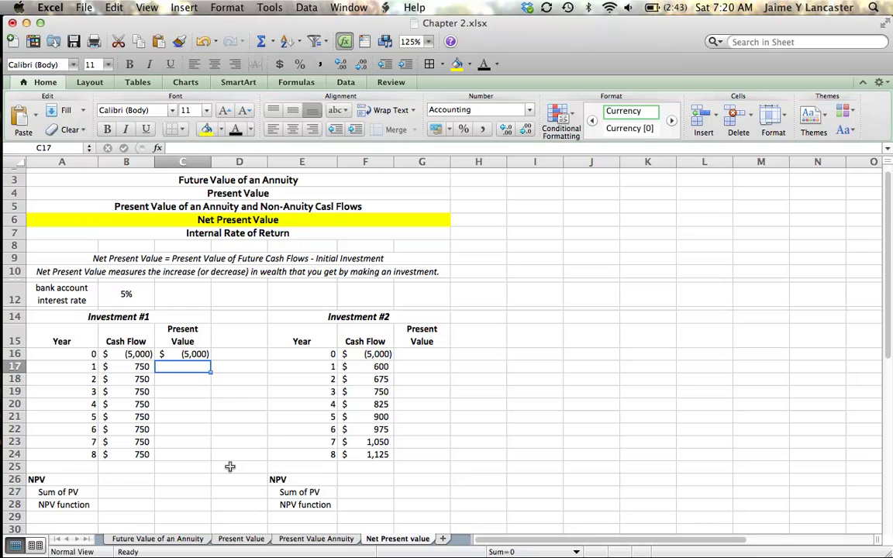
pyautogui.click(424, 356)
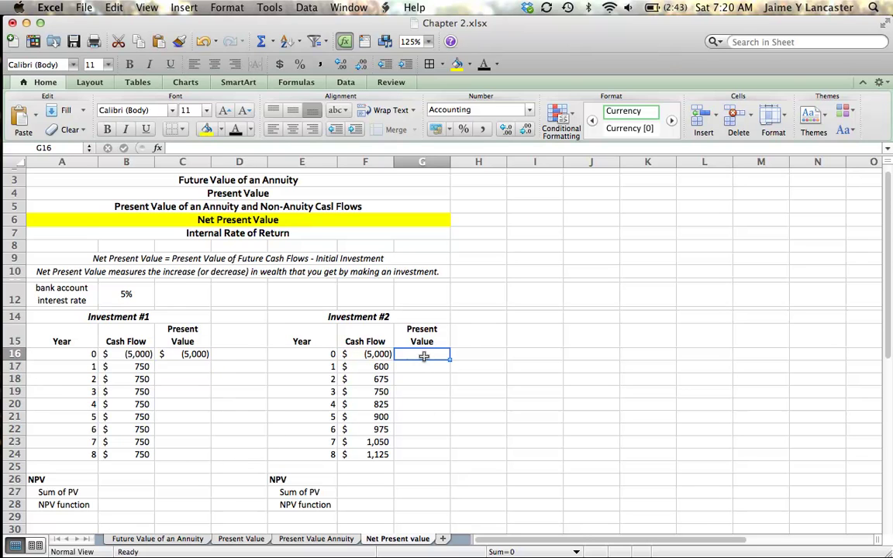
pyautogui.write('=')
pyautogui.click(373, 357)
pyautogui.press('Return')
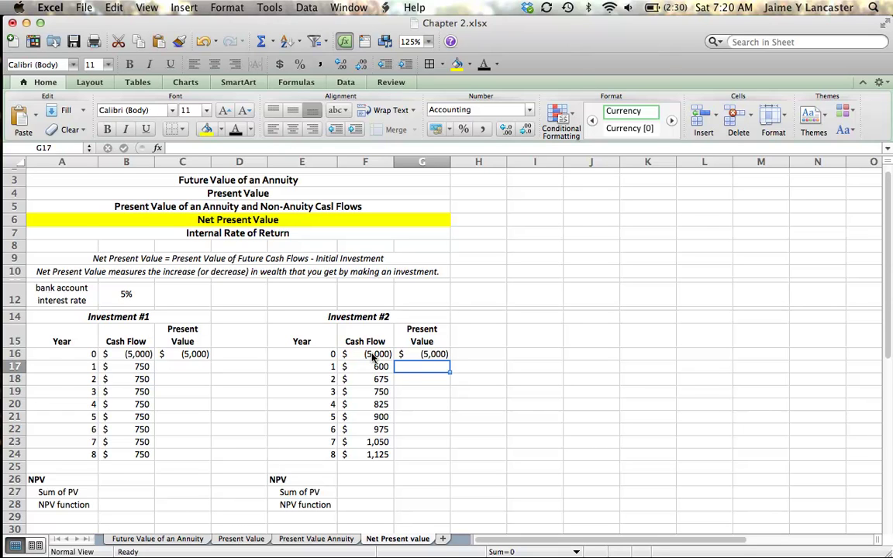
# Enter =B17/(1+$B$12) in C17 and fill it down to C24, giving $714 each.
pyautogui.click(190, 370)
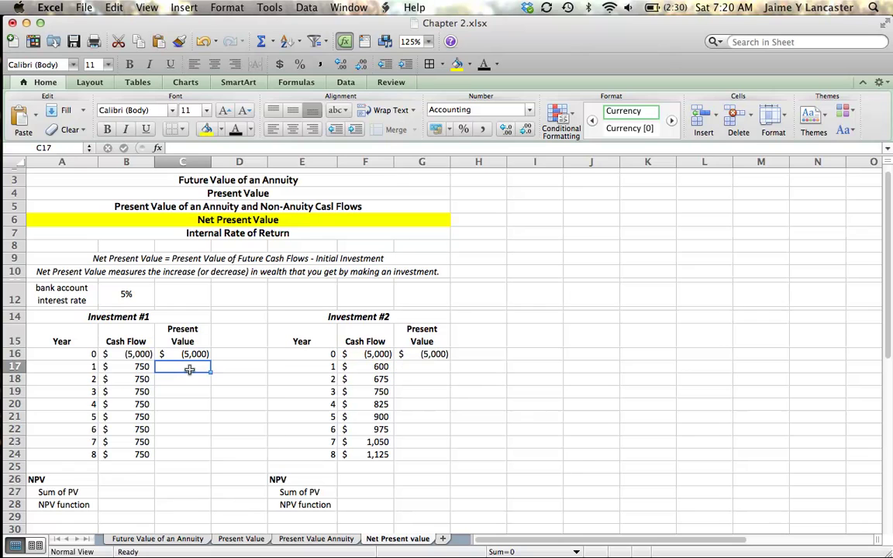
pyautogui.write('=')
pyautogui.click(130, 367)
pyautogui.write('/')
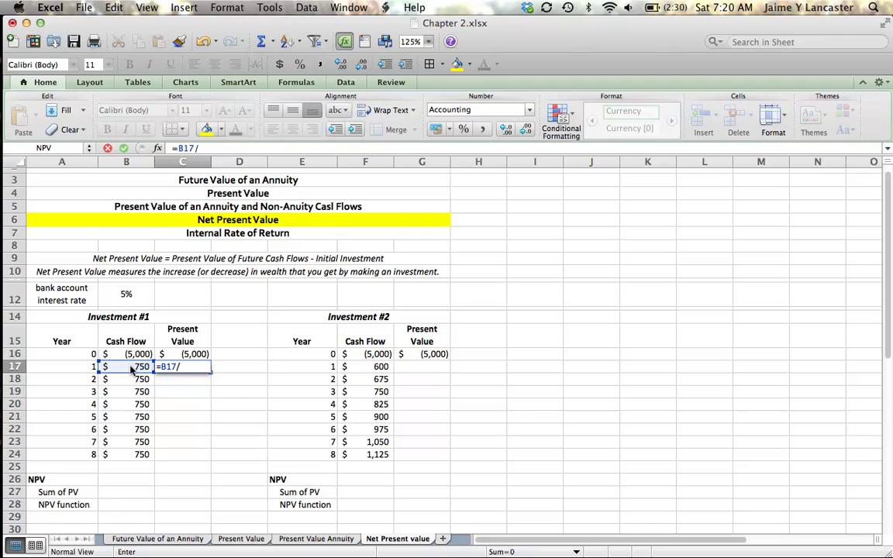
pyautogui.write('(1+')
pyautogui.click(117, 295)
pyautogui.press('F4')
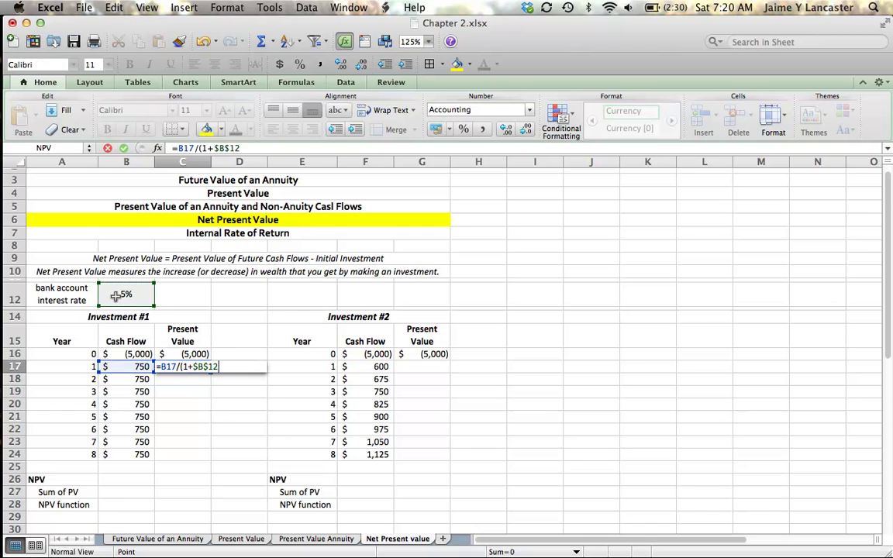
pyautogui.write(')')
pyautogui.press('Return')
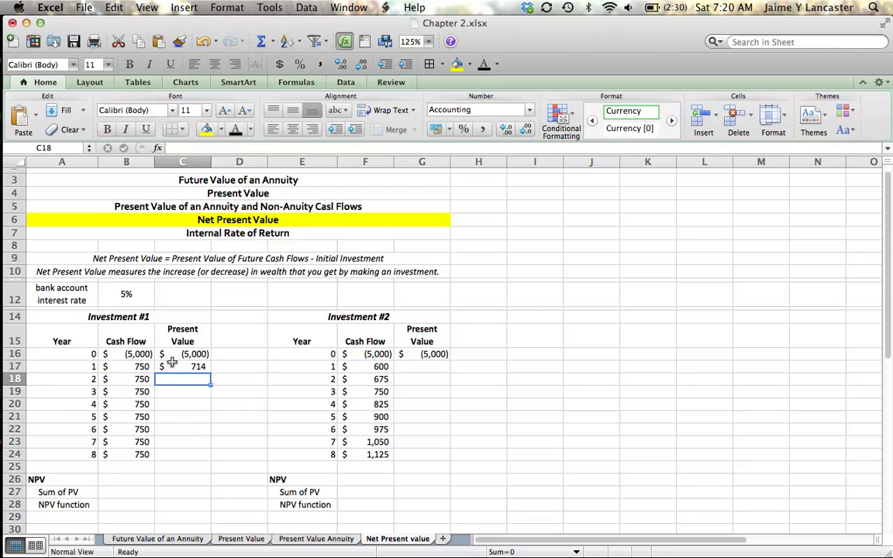
pyautogui.click(182, 367)
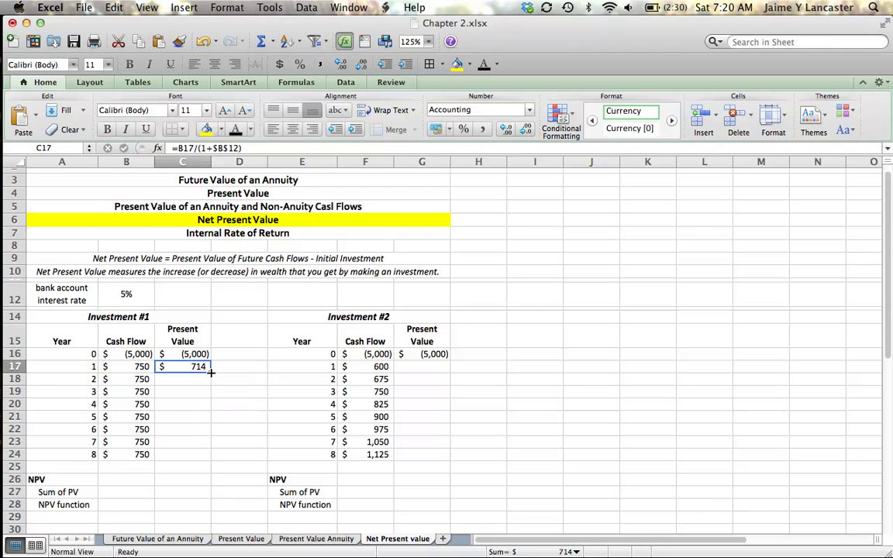
pyautogui.moveTo(210, 373); pyautogui.dragTo(211, 458)
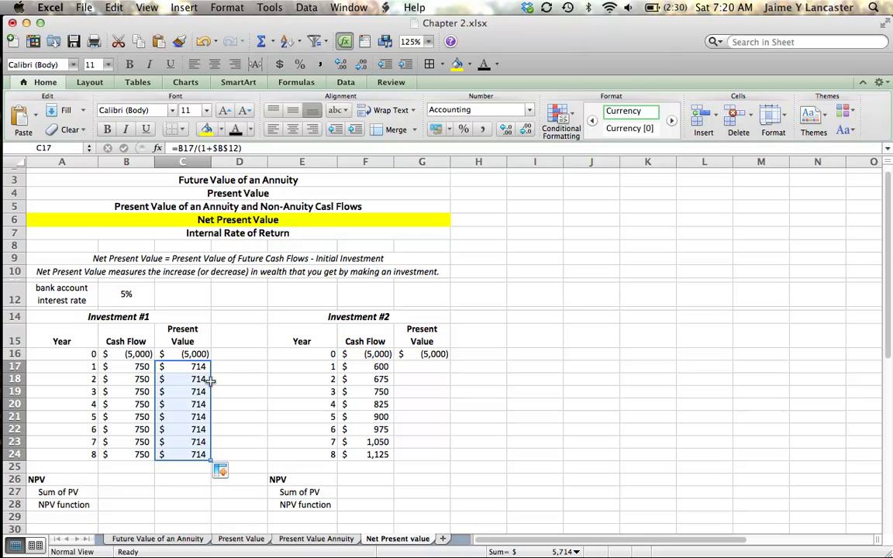
# Change C17 to =B17/(1+$B$12)^A17 and fill down to C24, giving $714 to $508.
pyautogui.click(198, 366)
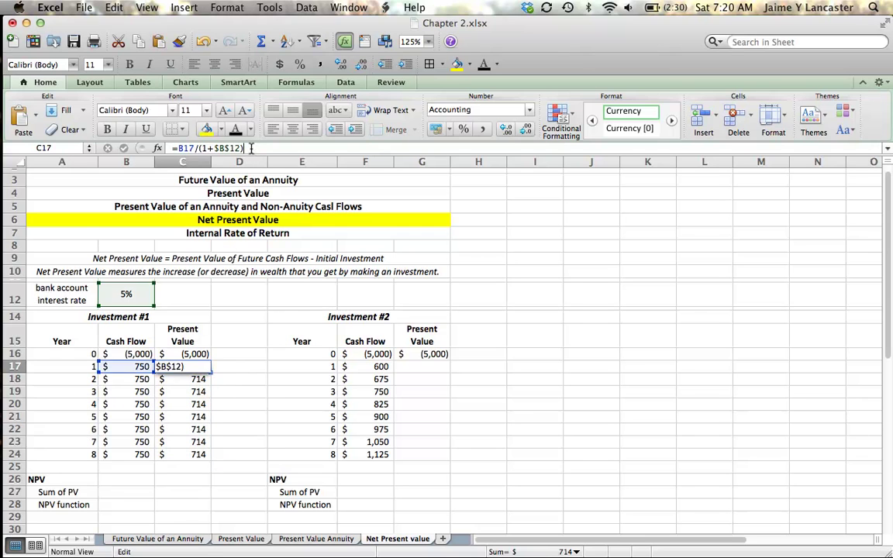
pyautogui.write('^')
pyautogui.click(74, 366)
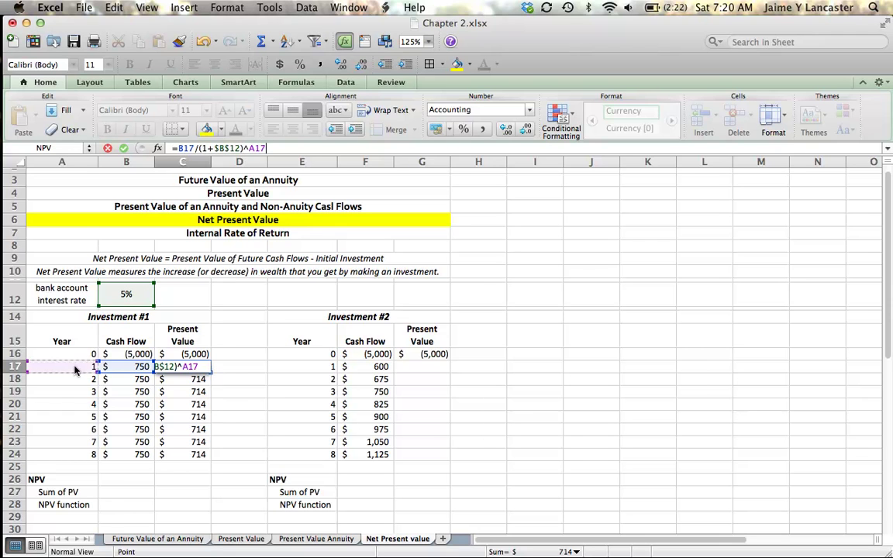
pyautogui.press('Return')
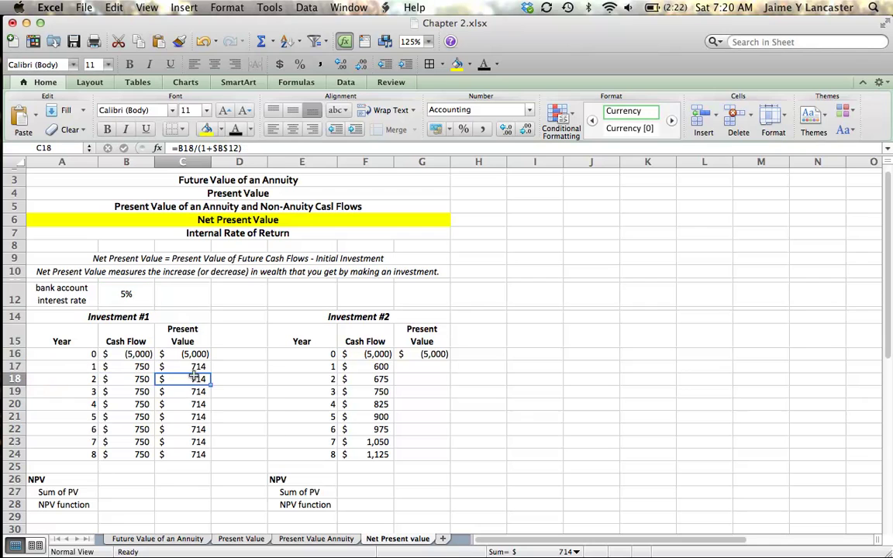
pyautogui.click(189, 366)
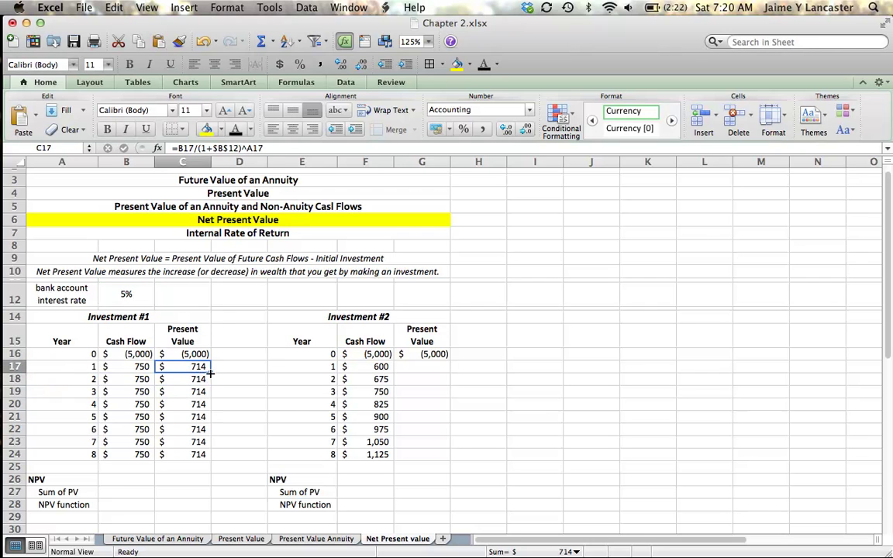
pyautogui.doubleClick(210, 372)
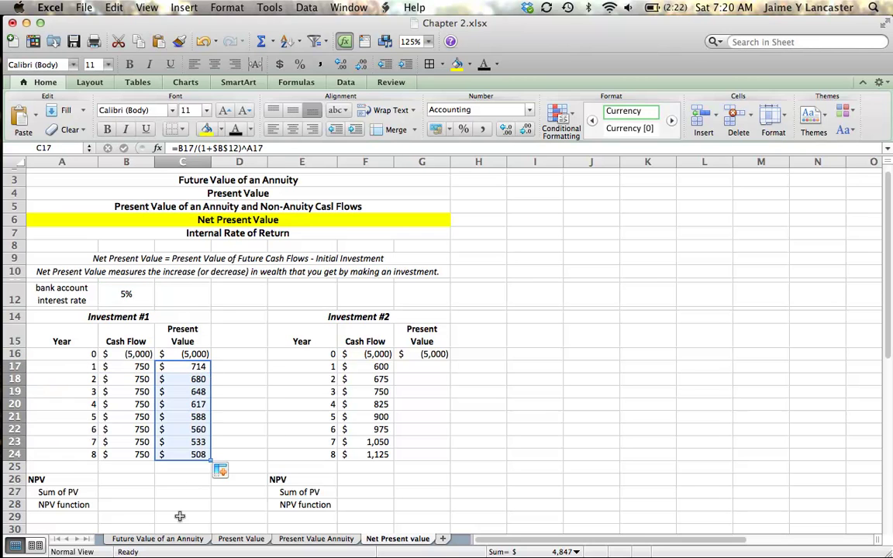
pyautogui.click(180, 517)
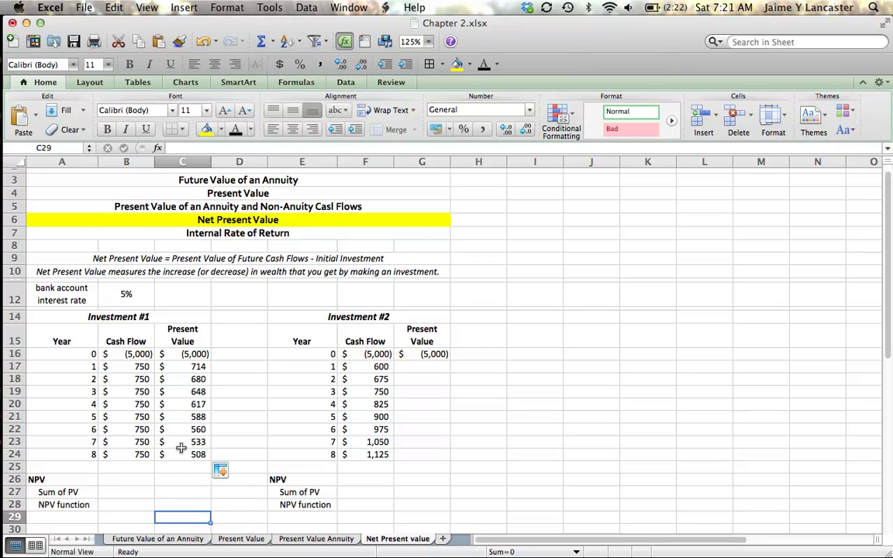
# Enter =F17/(1+$B$12)^E17 in G17 and fill down to G24, giving $571 to $761.
pyautogui.click(425, 367)
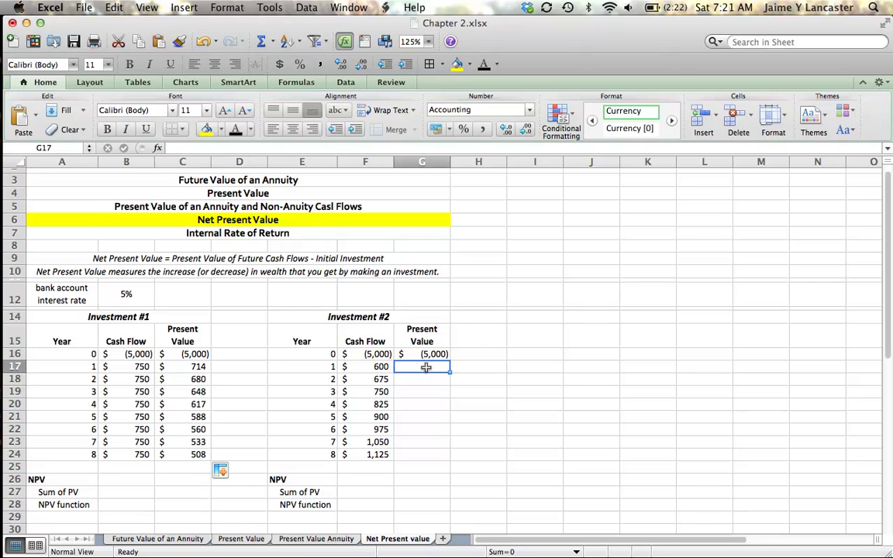
pyautogui.write('=')
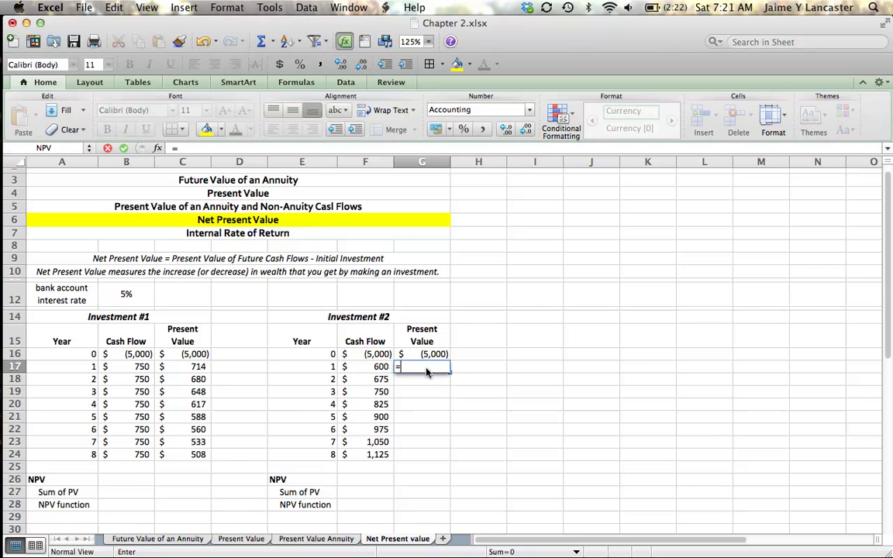
pyautogui.click(380, 369)
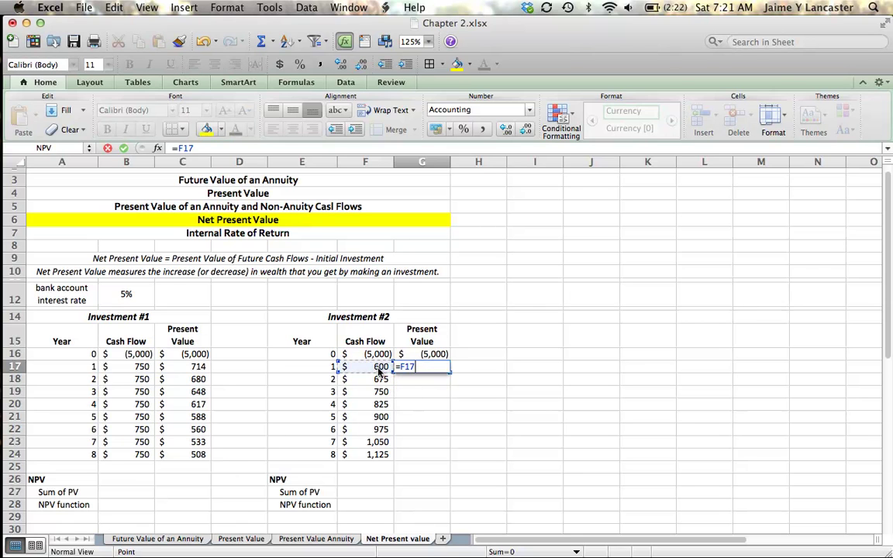
pyautogui.write('/(1+')
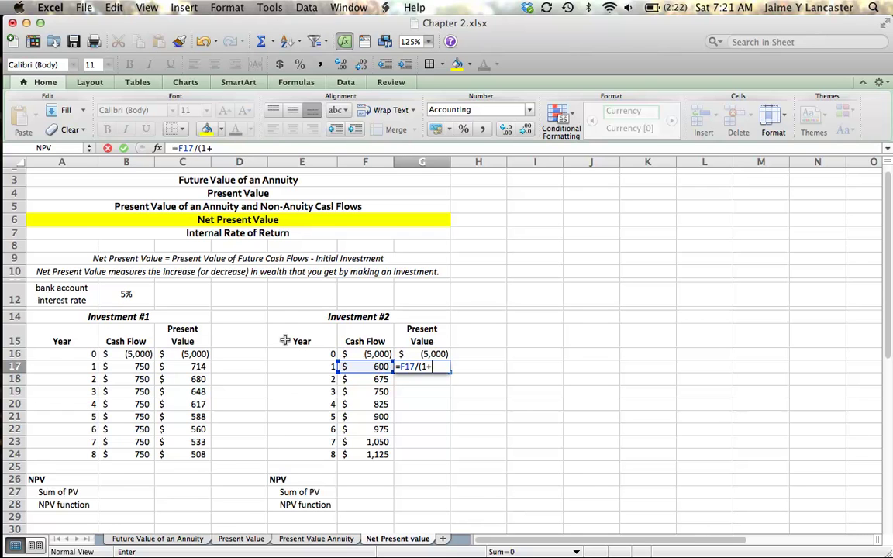
pyautogui.click(109, 295)
pyautogui.press('super+t')
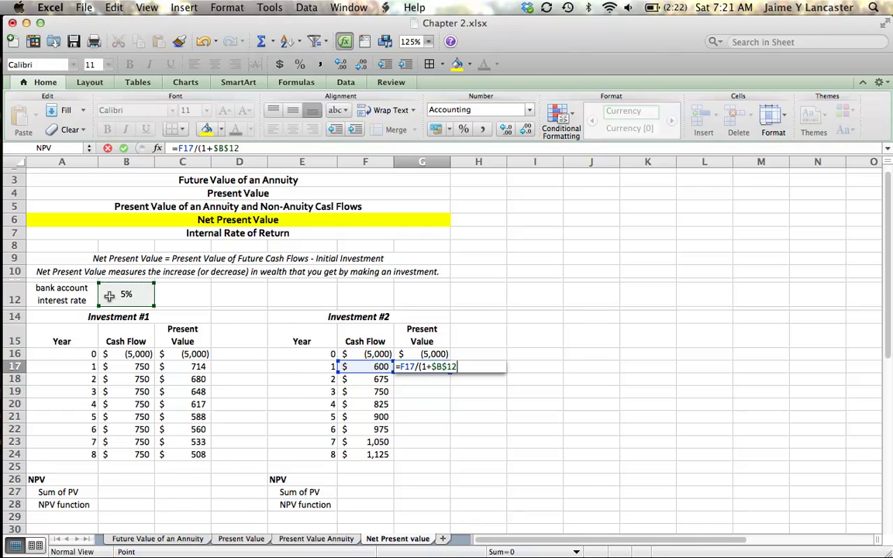
pyautogui.write(')^')
pyautogui.click(314, 361)
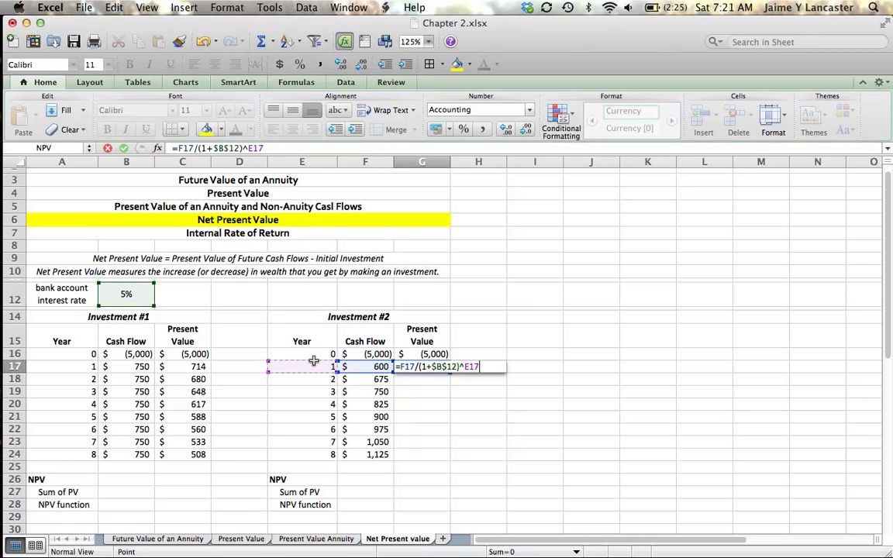
pyautogui.press('Return')
pyautogui.click(440, 367)
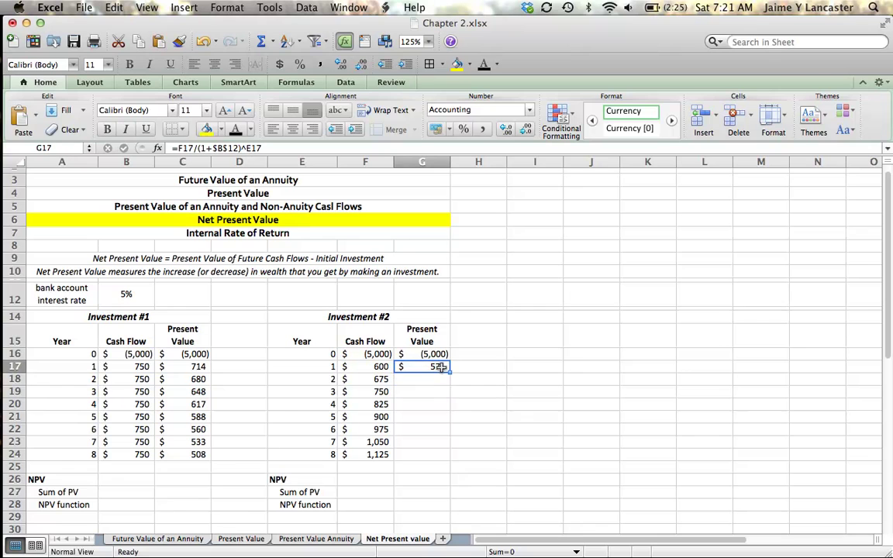
pyautogui.doubleClick(449, 373)
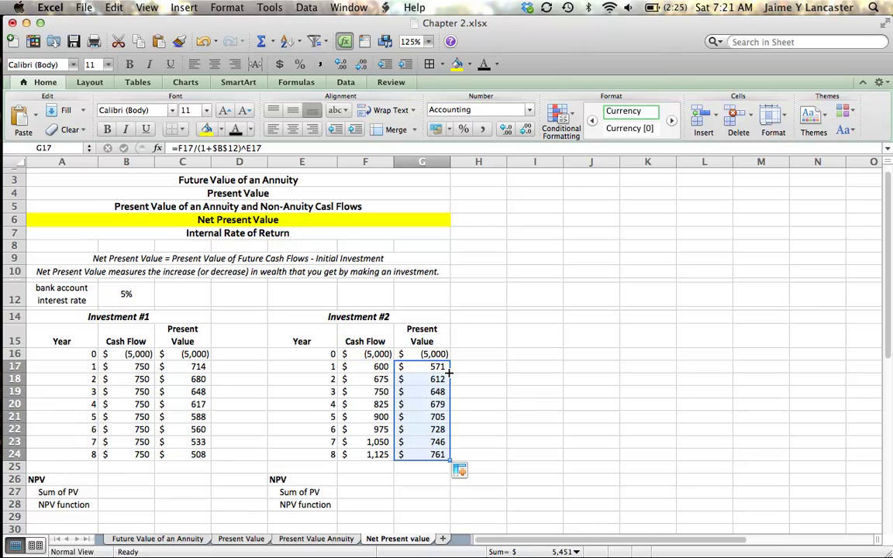
pyautogui.click(515, 404)
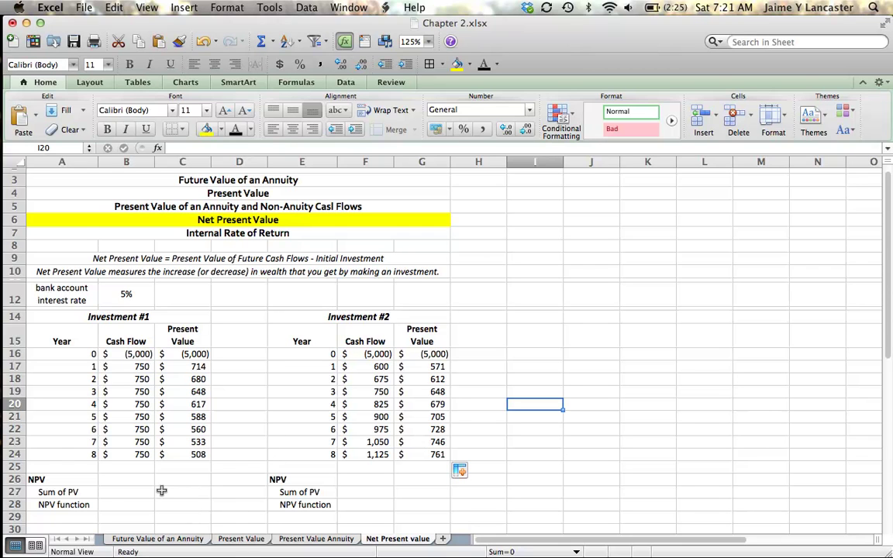
# Enter =SUM(C16:C24) in B27 so Investment #1's Sum of PV shows $(153).
pyautogui.click(127, 492)
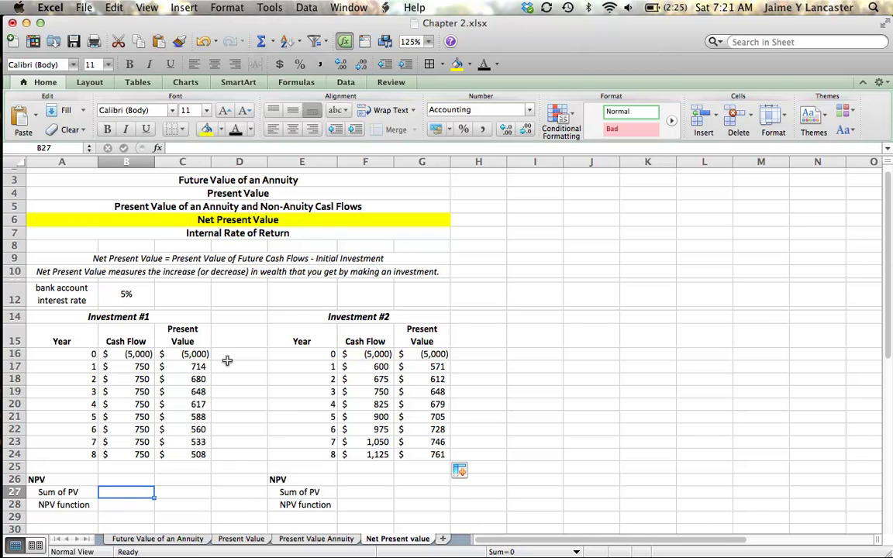
pyautogui.write('=sum(')
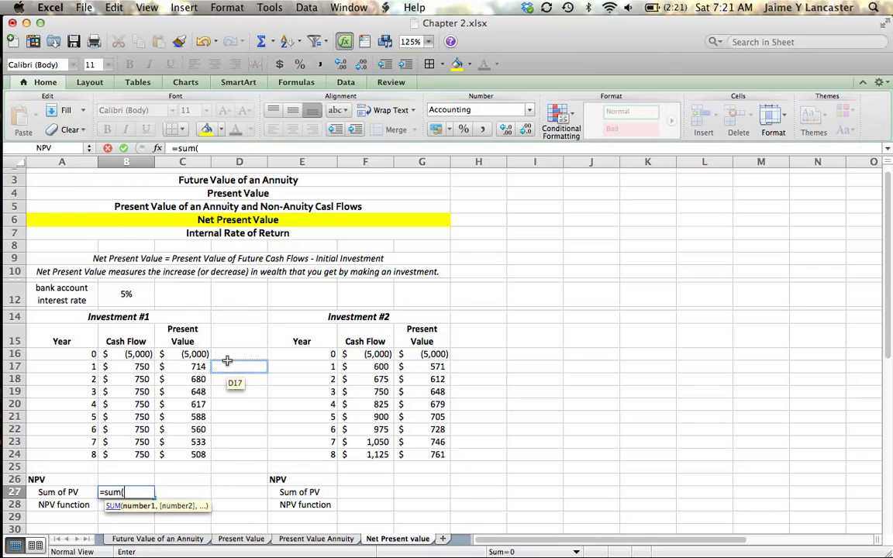
pyautogui.moveTo(194, 354); pyautogui.dragTo(190, 448)
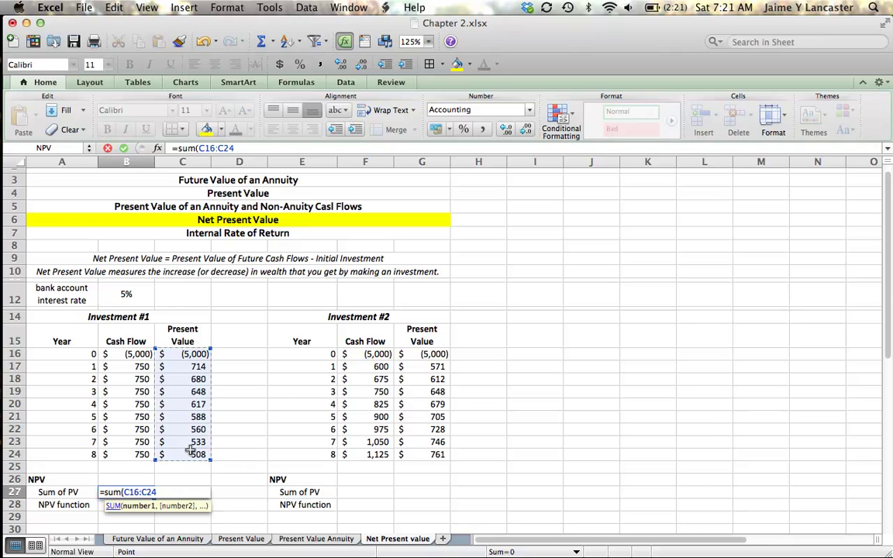
pyautogui.write(')')
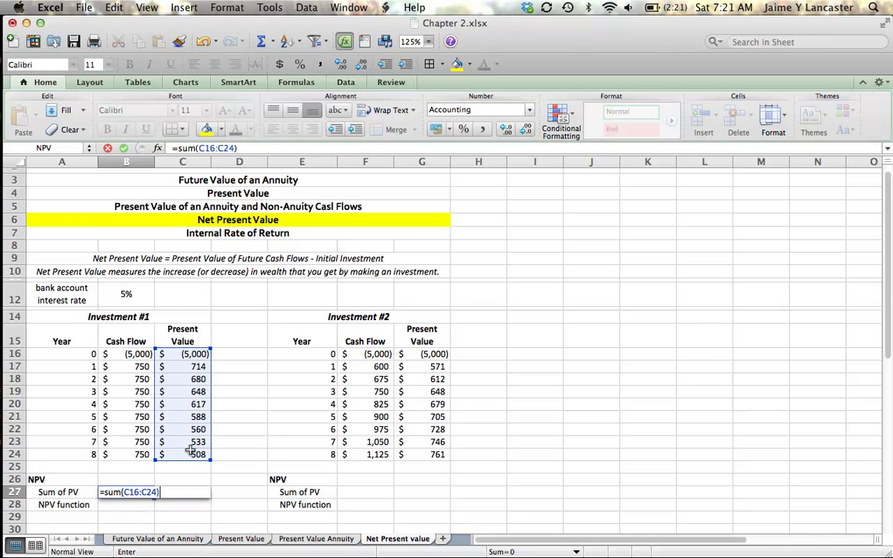
pyautogui.press('Return')
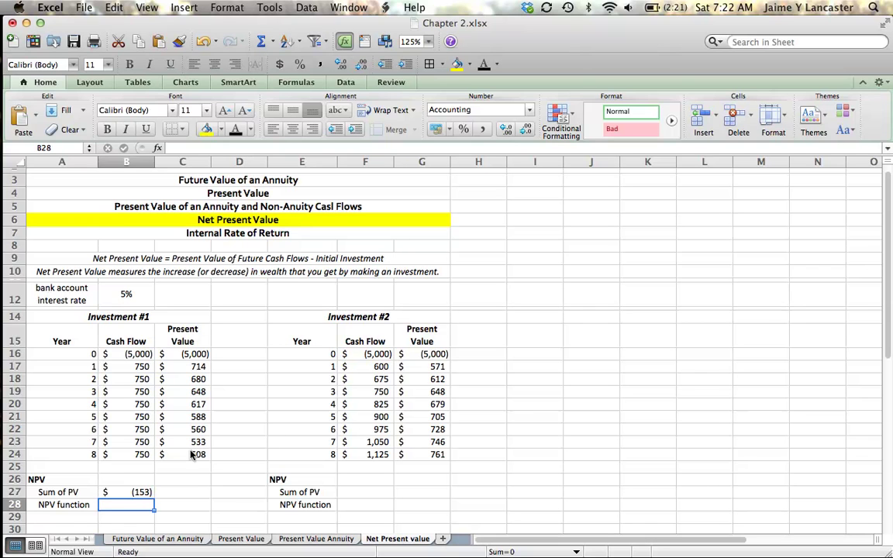
pyautogui.write('=')
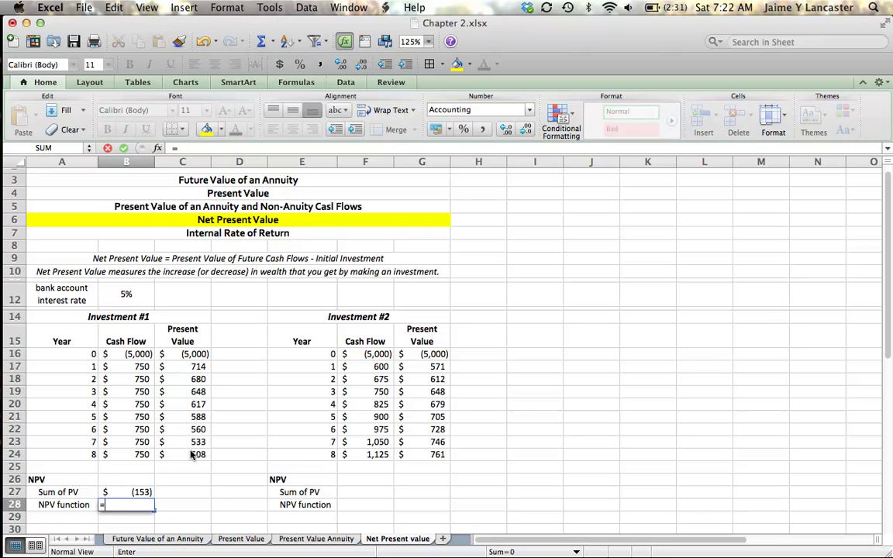
# Enter =B16+NPV(B12,B17:B24) in B28, returning $(153) to match the Sum of PV.
pyautogui.click(130, 353)
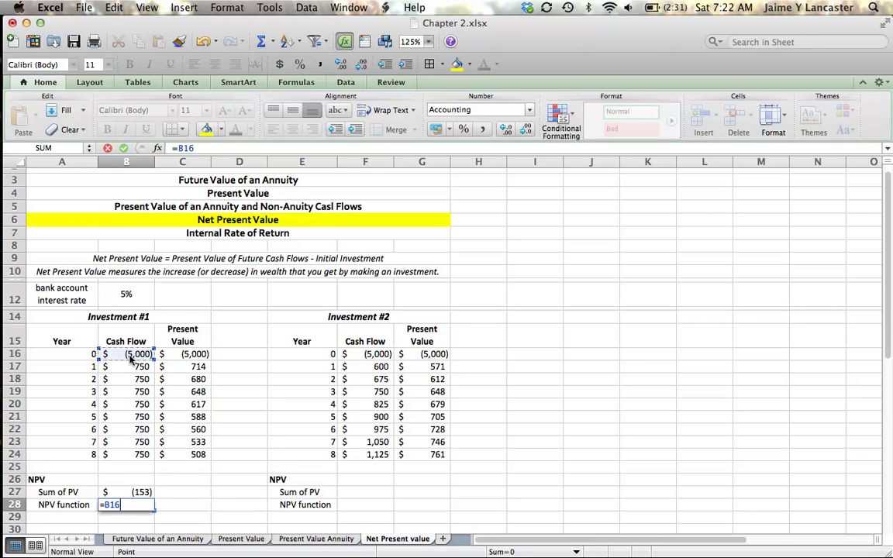
pyautogui.write('+npv(')
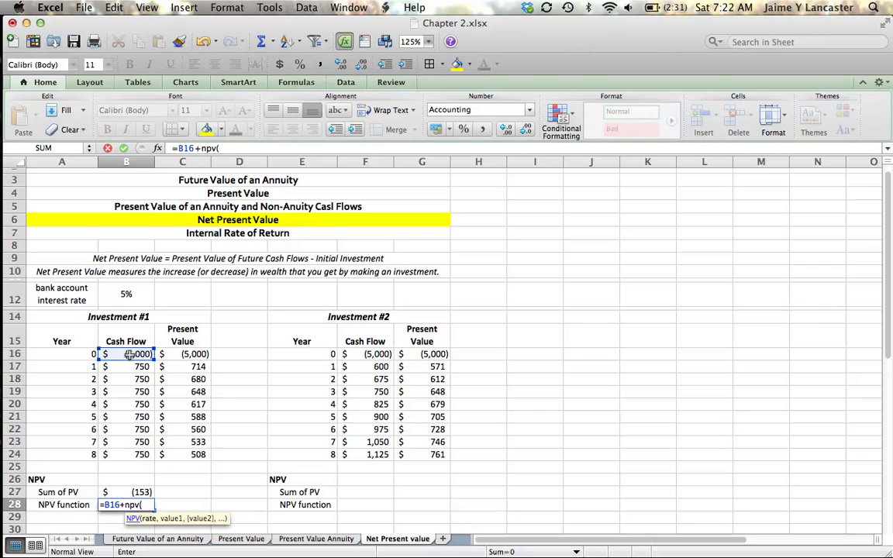
pyautogui.click(124, 292)
pyautogui.write(',')
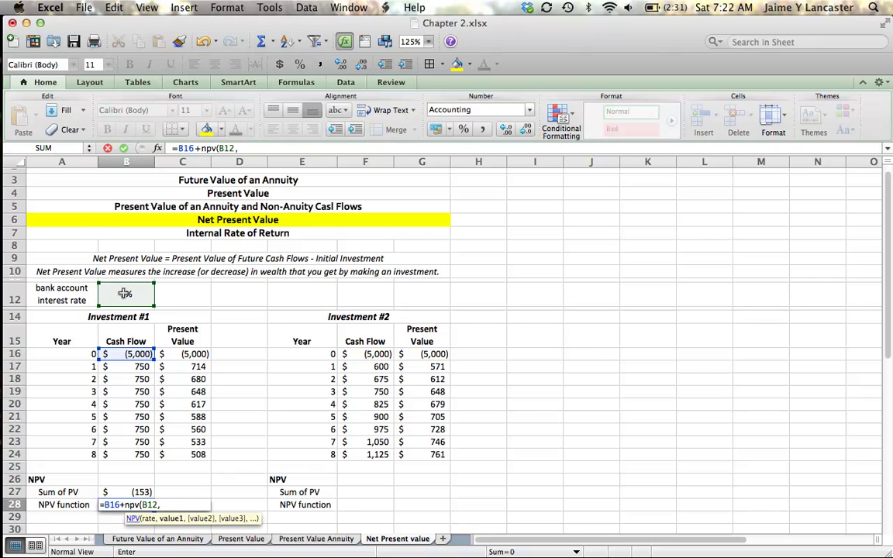
pyautogui.click(121, 366)
pyautogui.moveTo(121, 367); pyautogui.dragTo(117, 454)
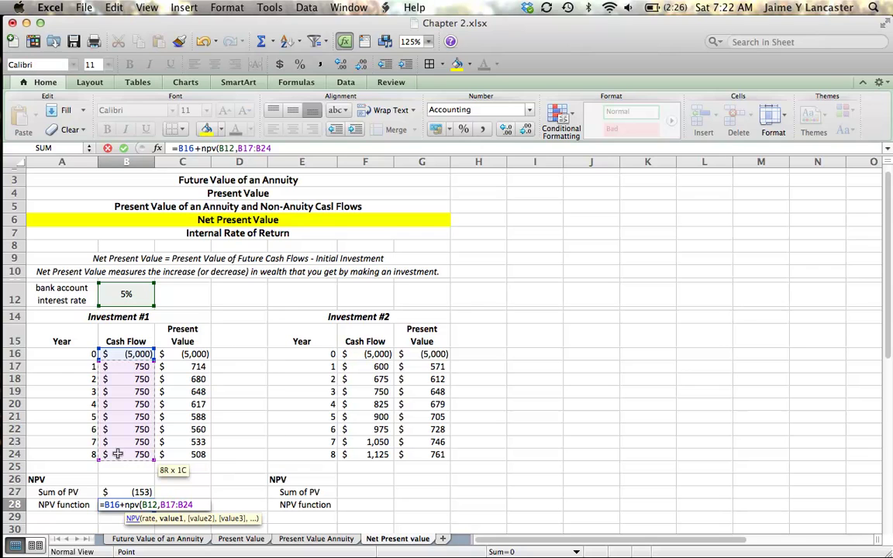
pyautogui.write(')')
pyautogui.press('Return')
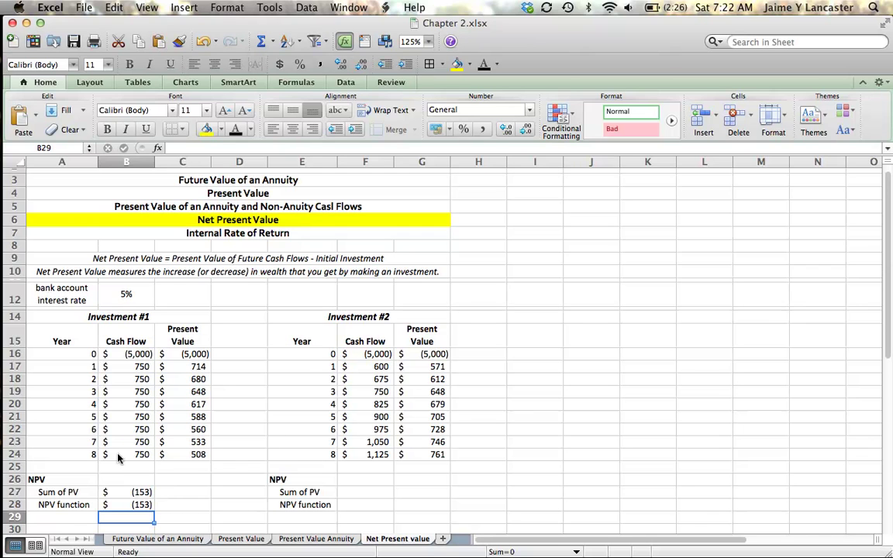
pyautogui.click(118, 293)
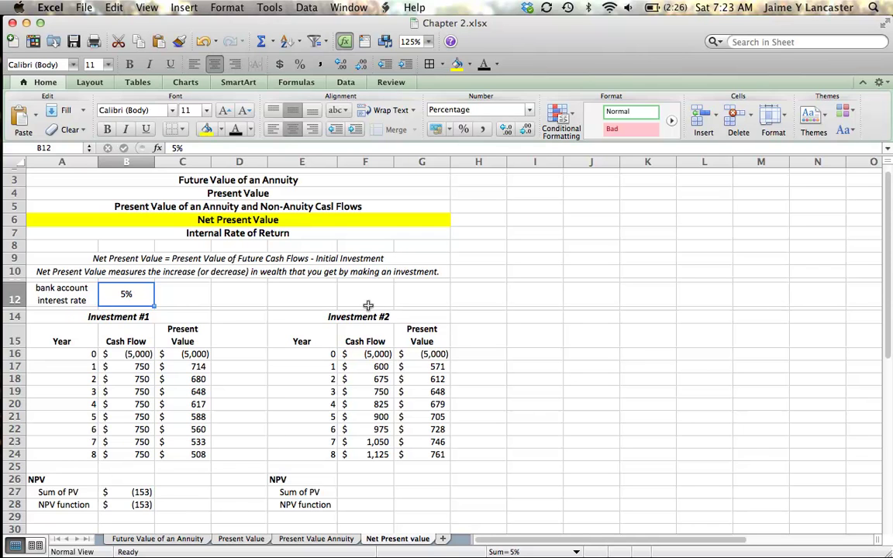
# Enter =SUM(G16:G24) in F27 so Investment #2's Sum of PV shows $451.
pyautogui.click(352, 497)
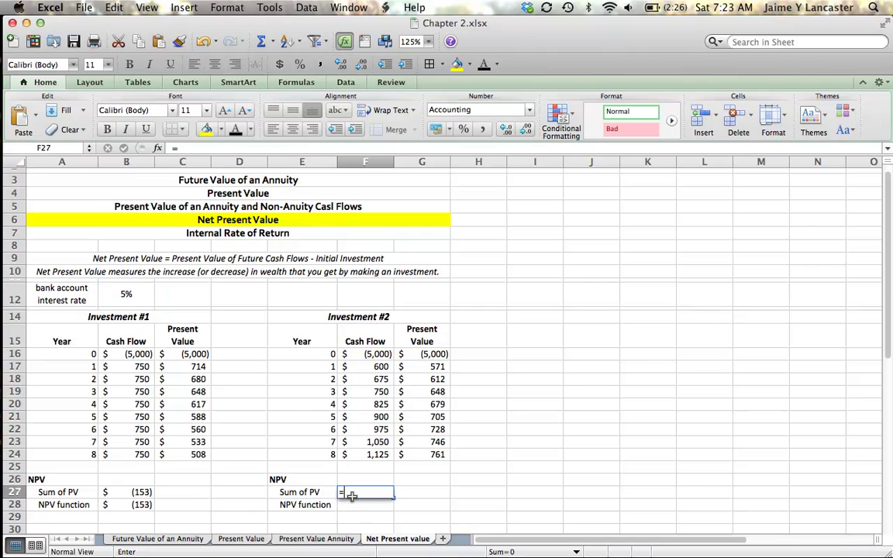
pyautogui.write('=')
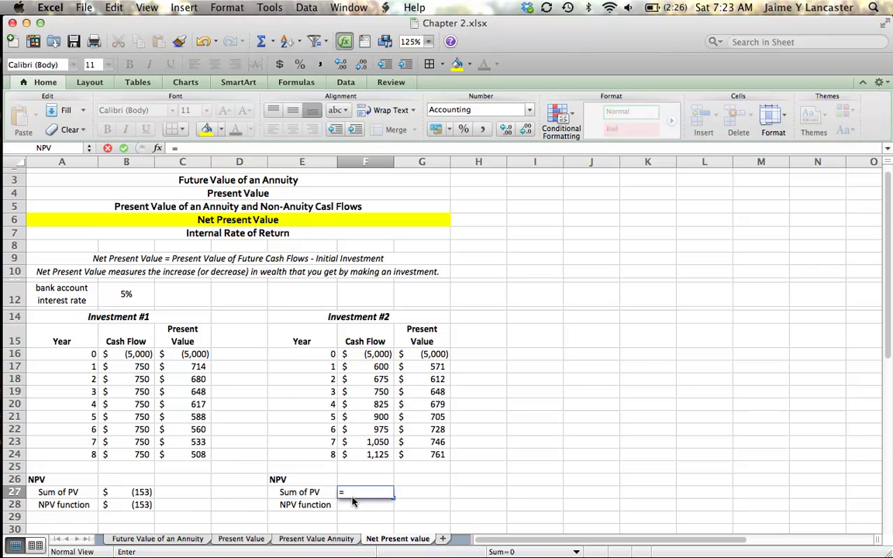
pyautogui.write('sum(')
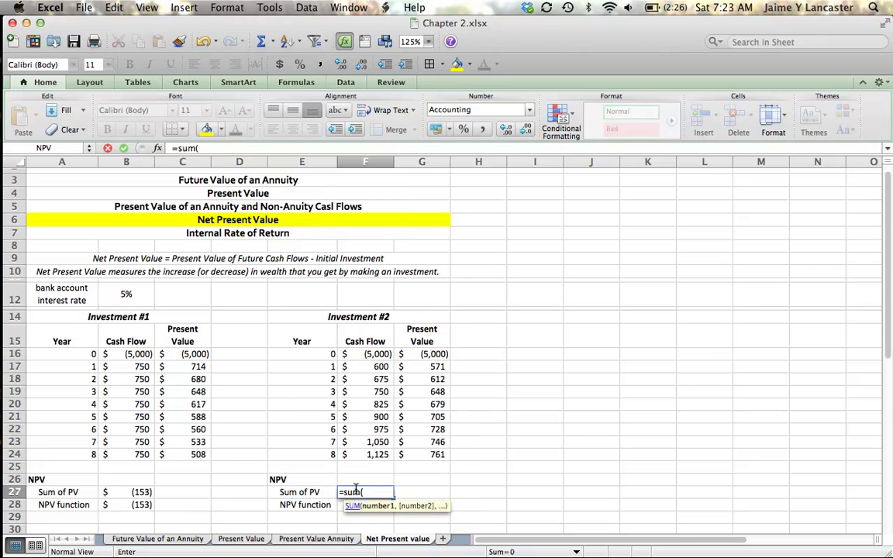
pyautogui.click(433, 355)
pyautogui.moveTo(433, 355); pyautogui.dragTo(425, 451)
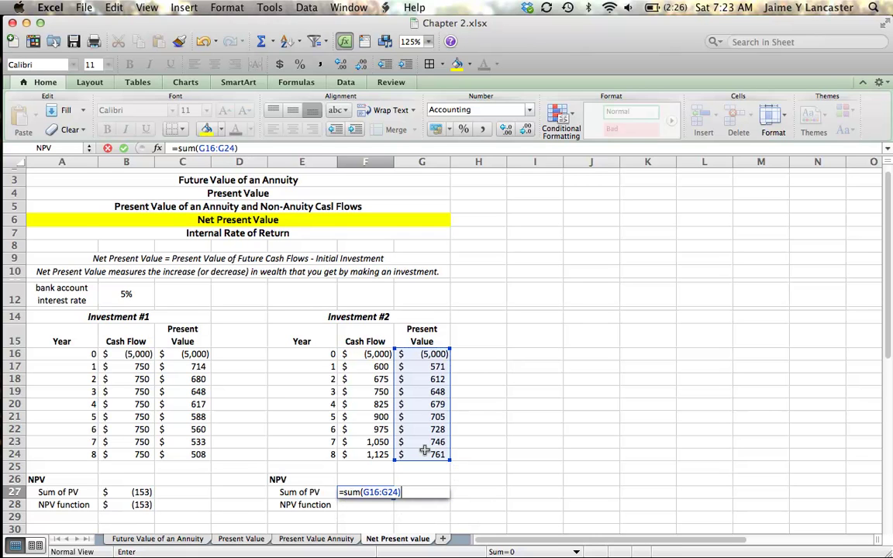
pyautogui.press('Return')
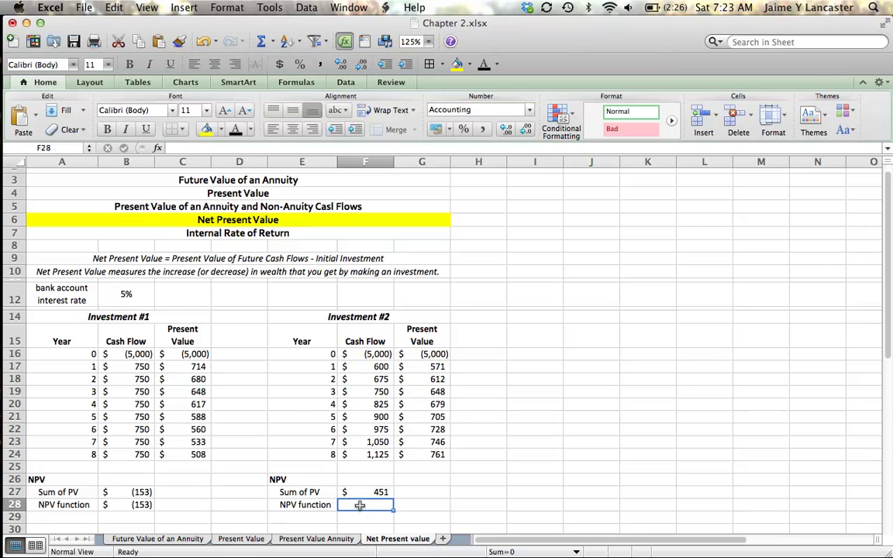
pyautogui.write('=')
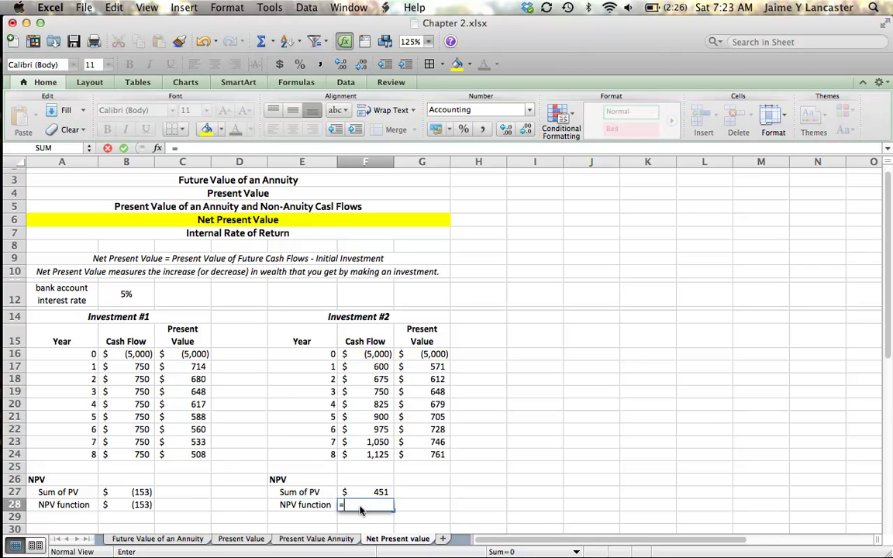
# Enter =F16+NPV(B12,F17:F24) in F28, returning $451 to match the Sum of PV.
pyautogui.click(375, 354)
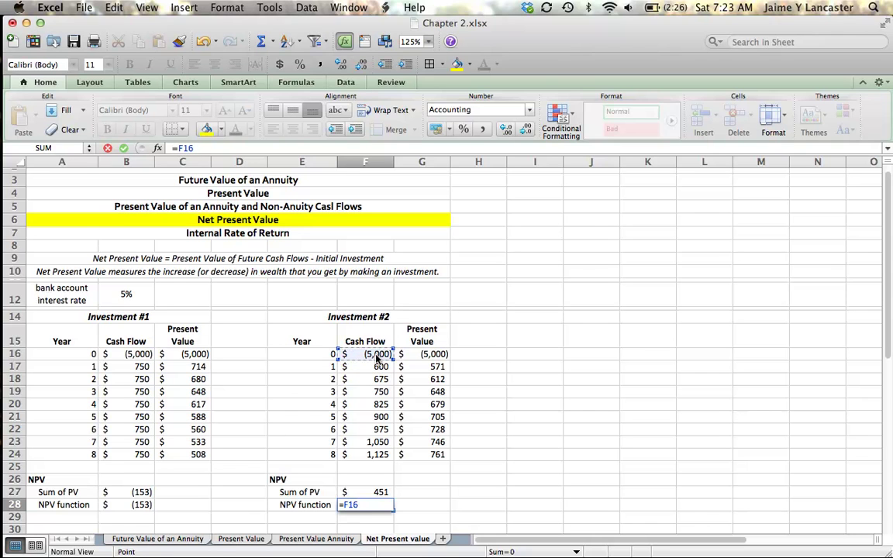
pyautogui.write('+np')
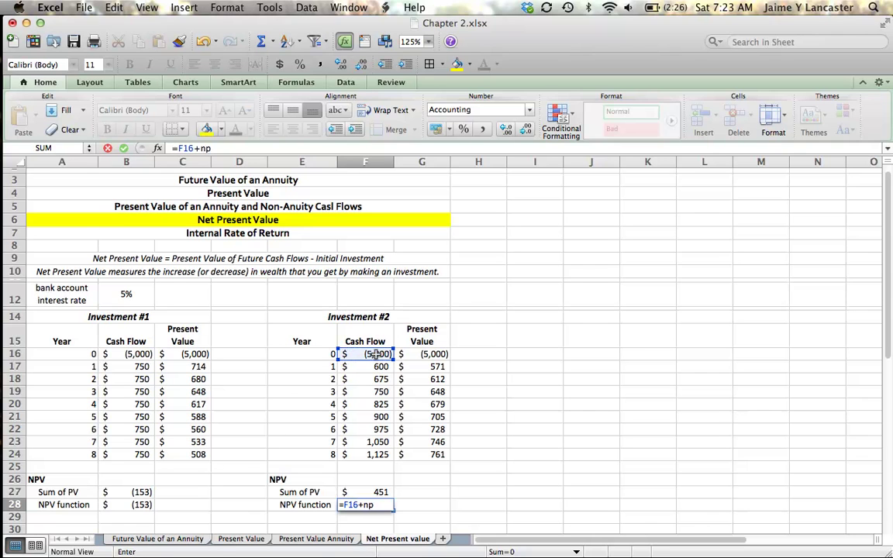
pyautogui.write('v(')
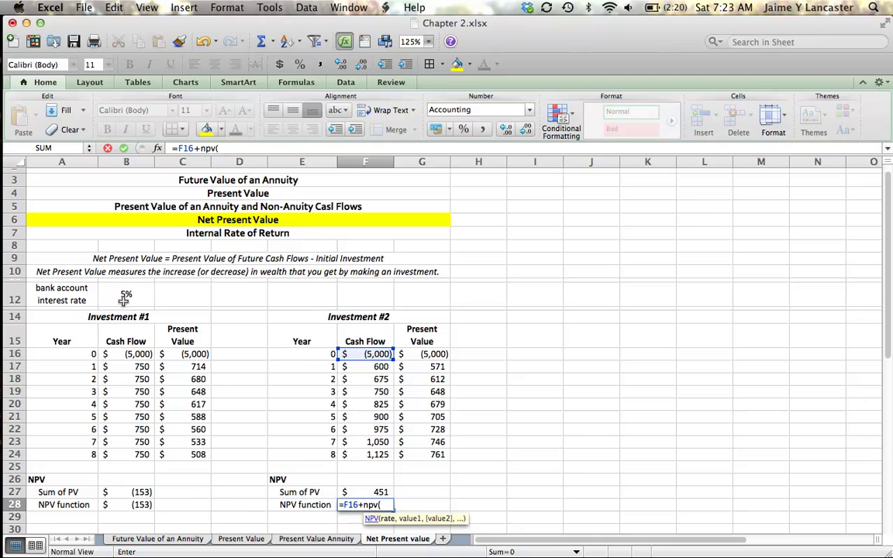
pyautogui.click(123, 296)
pyautogui.write(',')
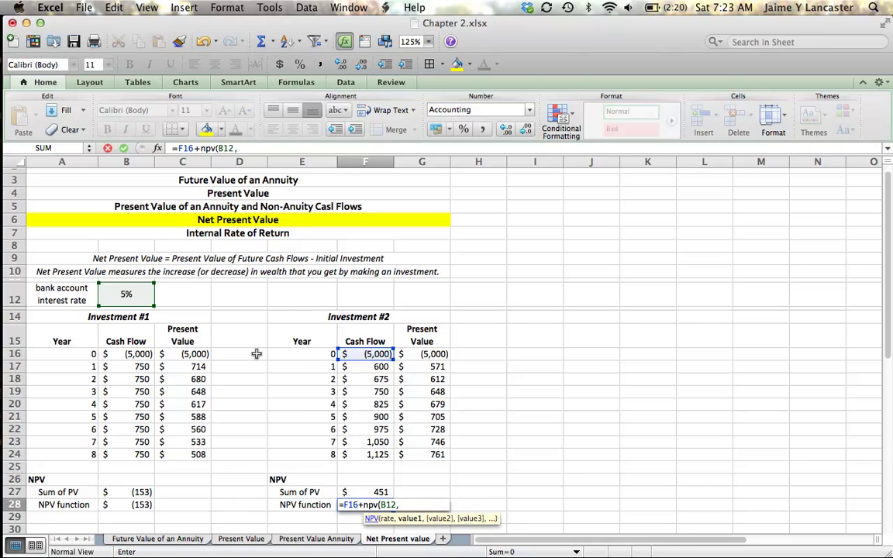
pyautogui.moveTo(351, 366); pyautogui.dragTo(357, 459)
pyautogui.press('Return')
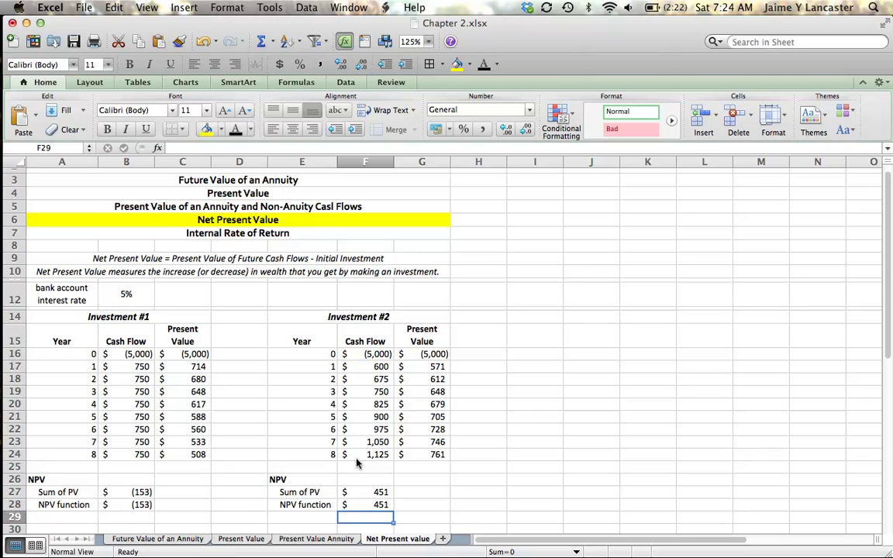
pyautogui.click(180, 391)
pyautogui.click(373, 315)
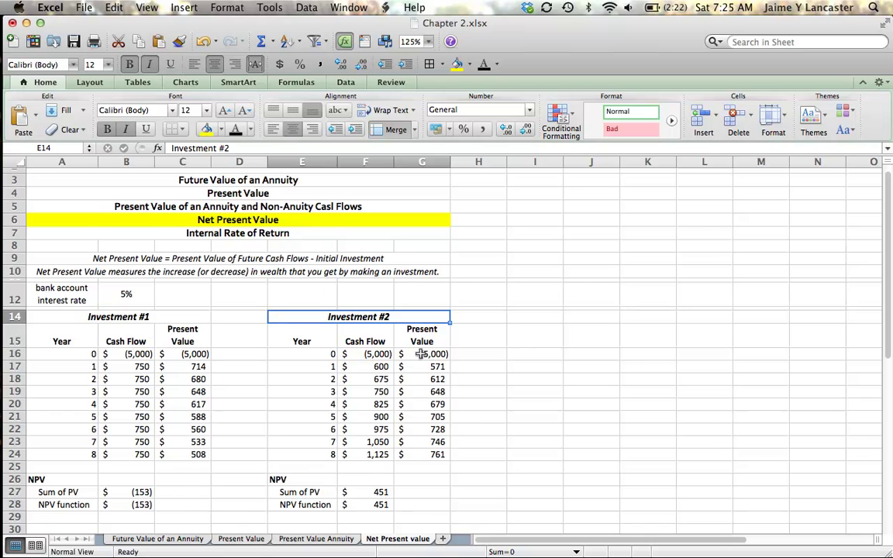
pyautogui.click(366, 505)
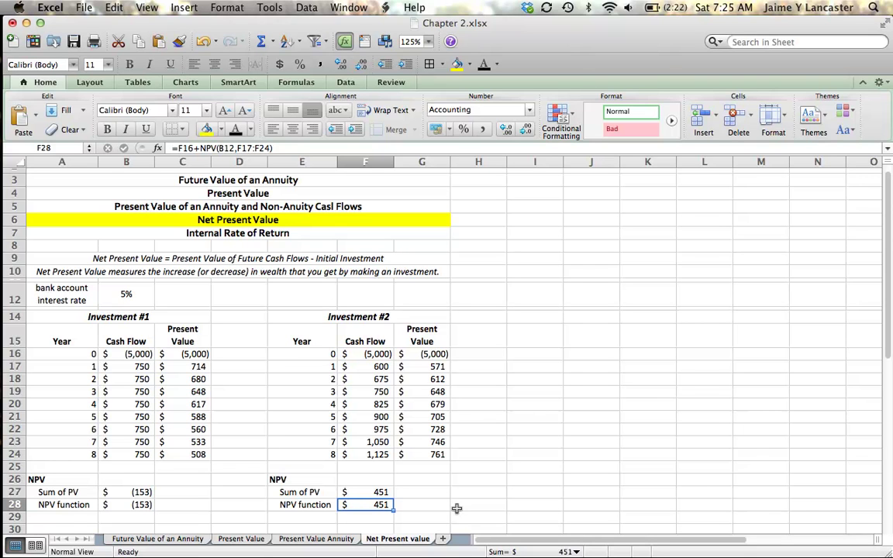